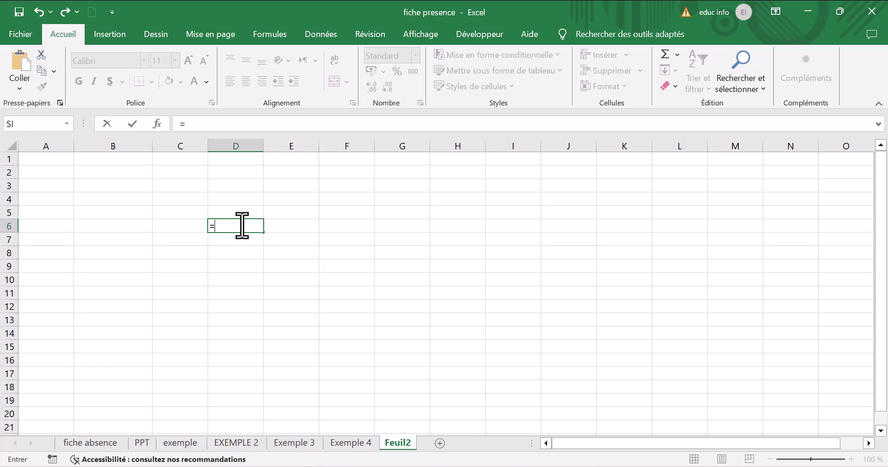
Step: Enter the formula =MAINTENANT() in cell D6
{"action": "type", "text": "main"}
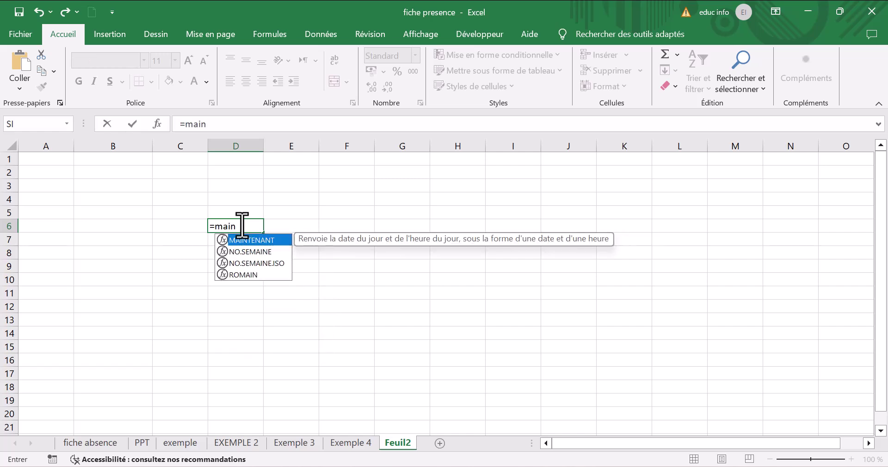
{"action": "double_click", "coordinate": [272, 240]}
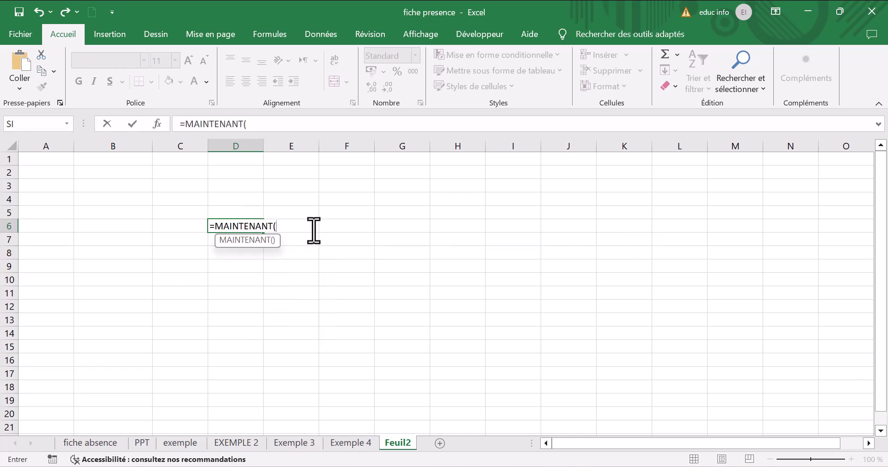
{"action": "type", "text": ")"}
{"action": "key", "text": "Return"}
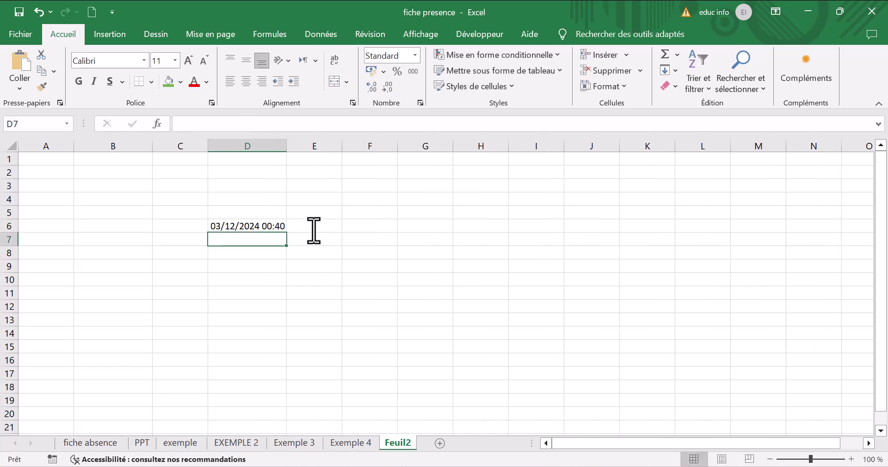
Step: Widen column D slightly and centre the contents of D6 horizontally and vertically
{"action": "left_click_drag", "start_coordinate": [285, 153], "coordinate": [309, 148]}
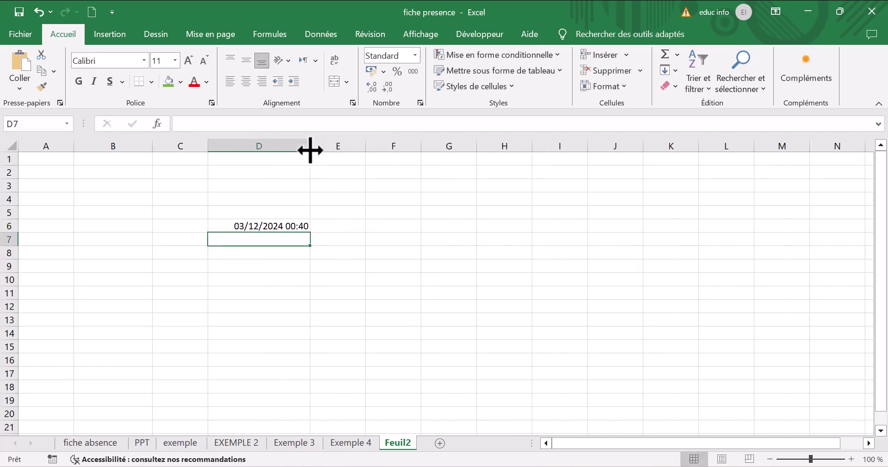
{"action": "left_click", "coordinate": [271, 225]}
{"action": "left_click", "coordinate": [246, 82]}
{"action": "left_click", "coordinate": [246, 60]}
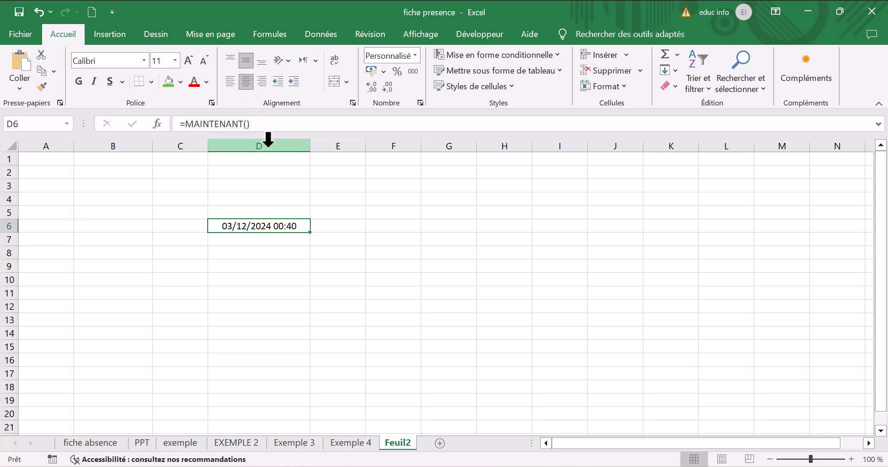
Step: Format cell D6 with the Heure category, using the 1:30:55 PM type
{"action": "right_click", "coordinate": [247, 223]}
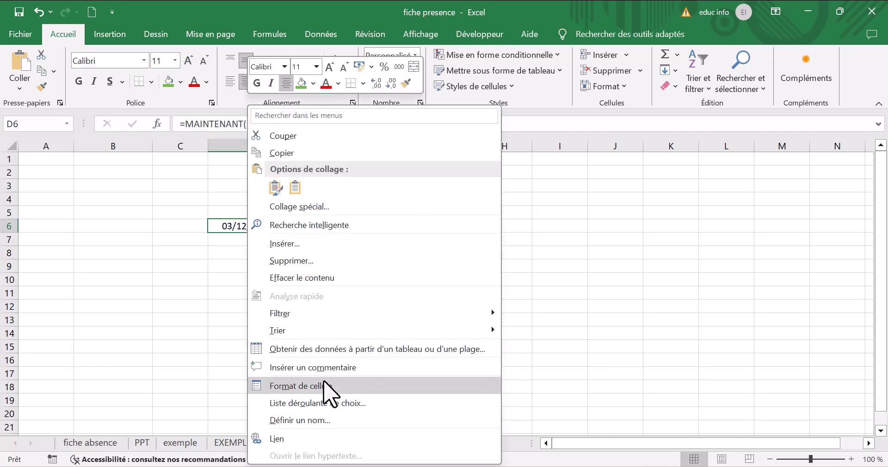
{"action": "left_click", "coordinate": [331, 392]}
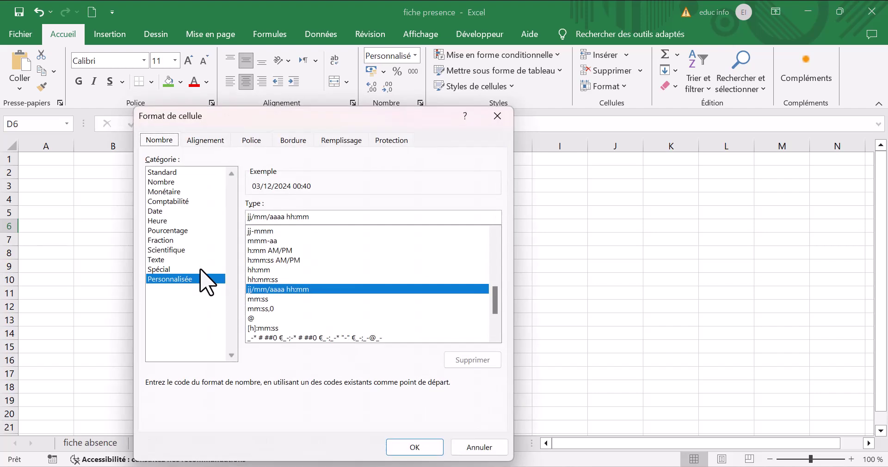
{"action": "left_click", "coordinate": [157, 221]}
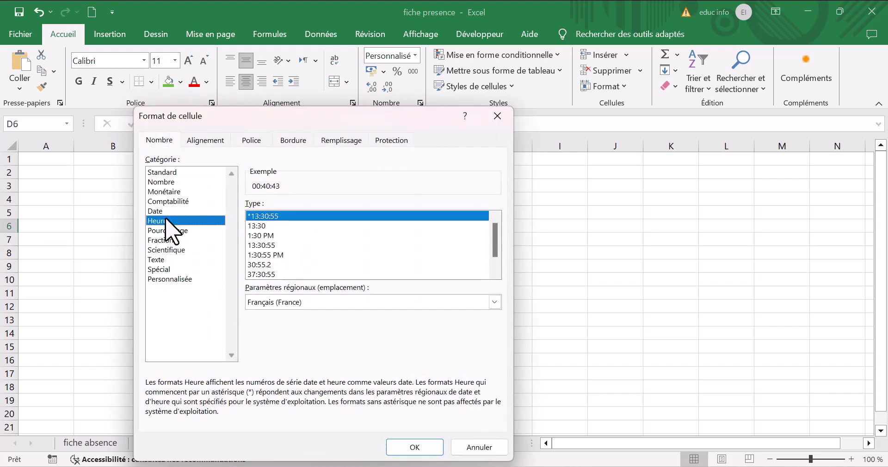
{"action": "left_click", "coordinate": [282, 255]}
{"action": "left_click", "coordinate": [419, 447]}
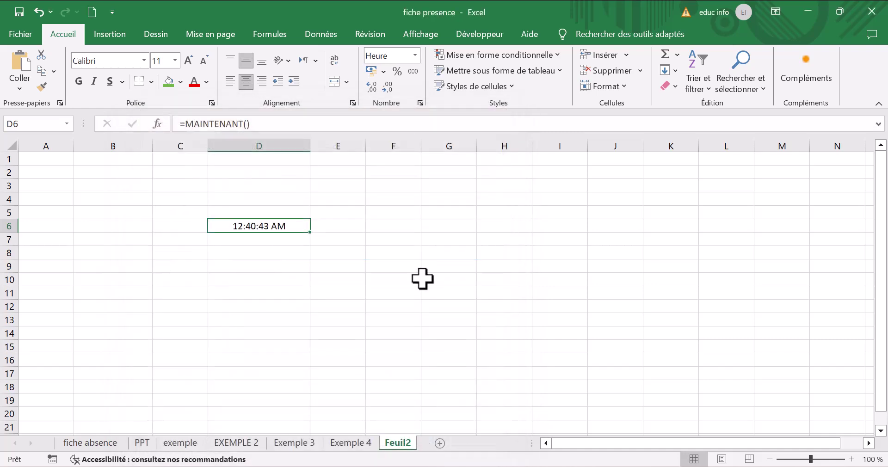
{"action": "left_click", "coordinate": [423, 266]}
Step: Set the font of cell D6 to DigifaceWide
{"action": "left_click", "coordinate": [270, 225]}
{"action": "left_click", "coordinate": [116, 60]}
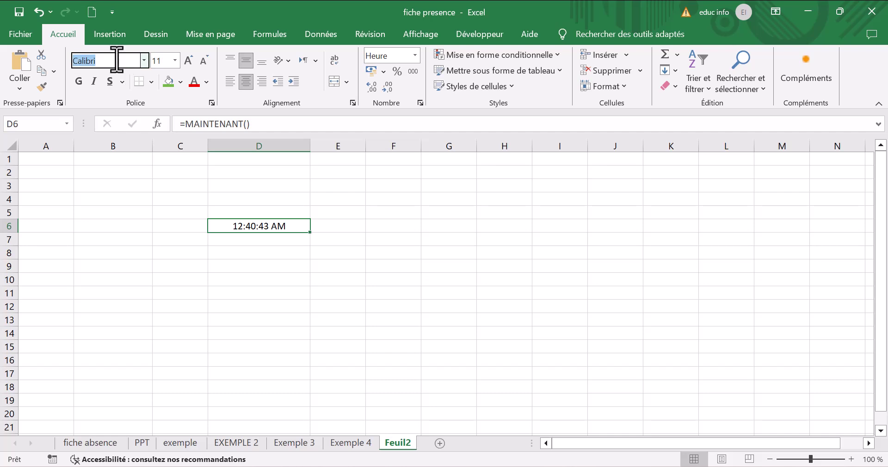
{"action": "type", "text": "DigifaceWide"}
{"action": "left_click", "coordinate": [127, 61]}
{"action": "key", "text": "Return"}
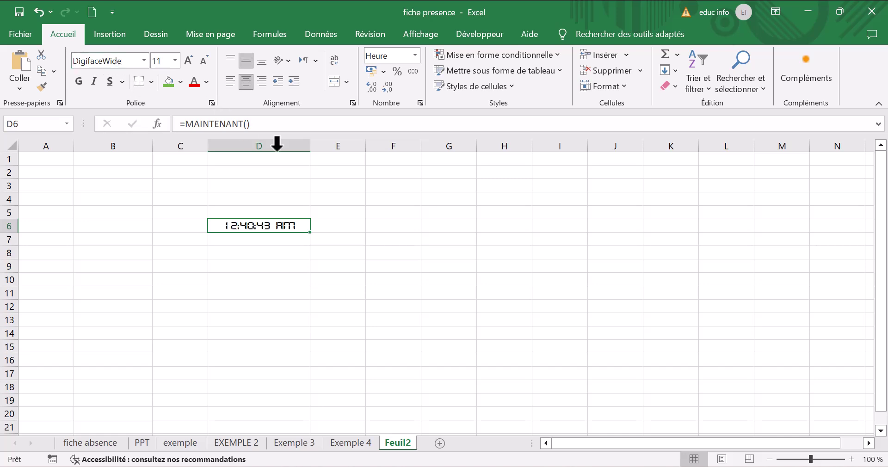
{"action": "left_click", "coordinate": [313, 252]}
Step: Fill cell D6 with the green background colour
{"action": "left_click", "coordinate": [301, 227]}
{"action": "left_click", "coordinate": [171, 85]}
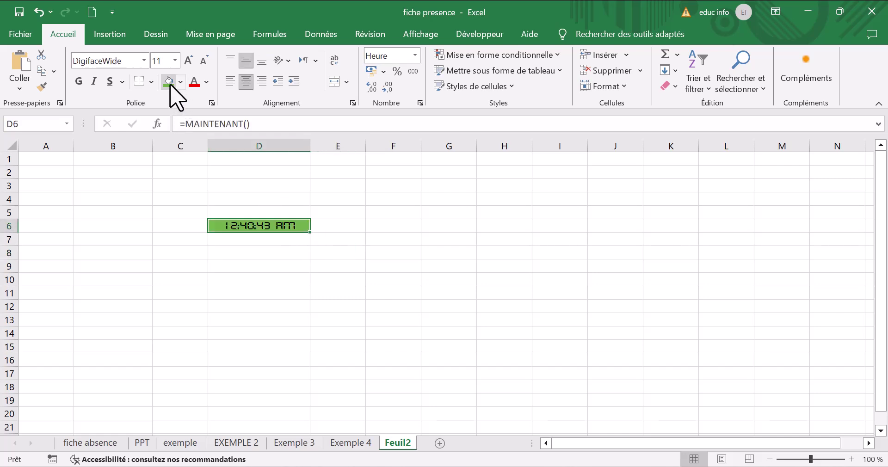
{"action": "left_click", "coordinate": [298, 267]}
Step: Enlarge the font of D6 to size 20 and widen column D to suit the larger text
{"action": "left_click", "coordinate": [243, 223]}
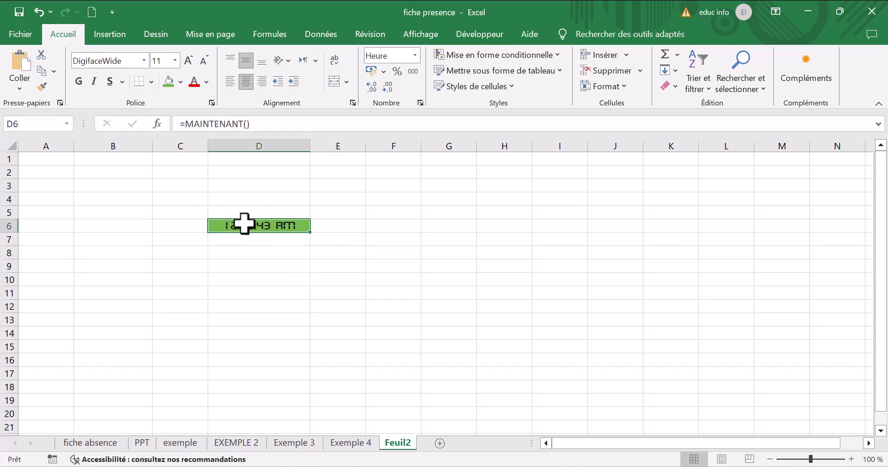
{"action": "left_click", "coordinate": [189, 61]}
{"action": "left_click", "coordinate": [189, 60]}
{"action": "left_click", "coordinate": [189, 61]}
{"action": "left_click", "coordinate": [189, 60]}
{"action": "left_click", "coordinate": [189, 61]}
{"action": "left_click_drag", "start_coordinate": [316, 139], "coordinate": [376, 139]}
{"action": "left_click", "coordinate": [446, 304]}
{"action": "left_click", "coordinate": [298, 224]}
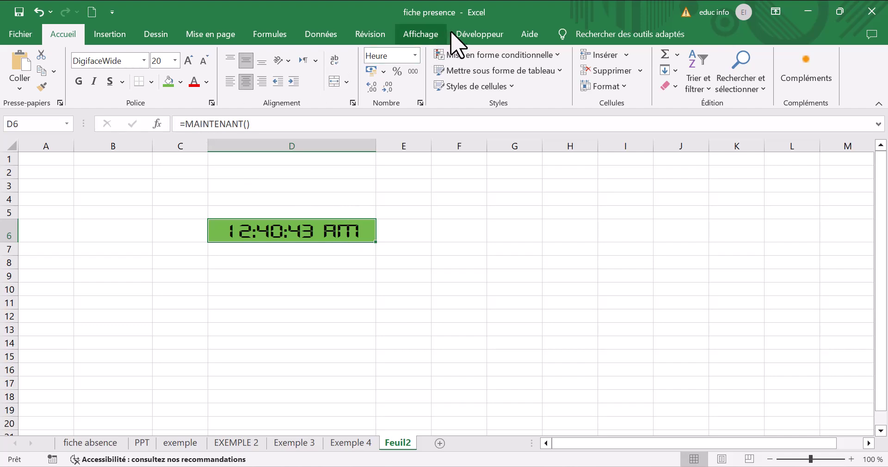
Step: Open the Visual Basic editor and insert a new standard module
{"action": "left_click", "coordinate": [483, 37]}
{"action": "left_click", "coordinate": [18, 86]}
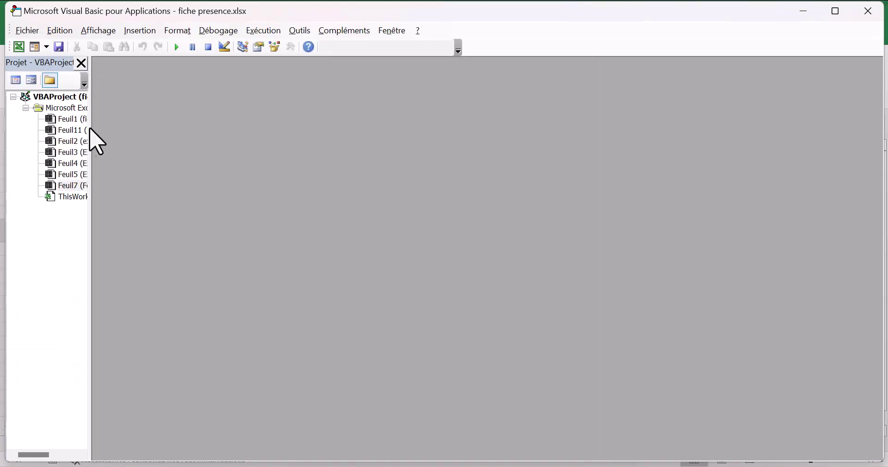
{"action": "left_click", "coordinate": [141, 31]}
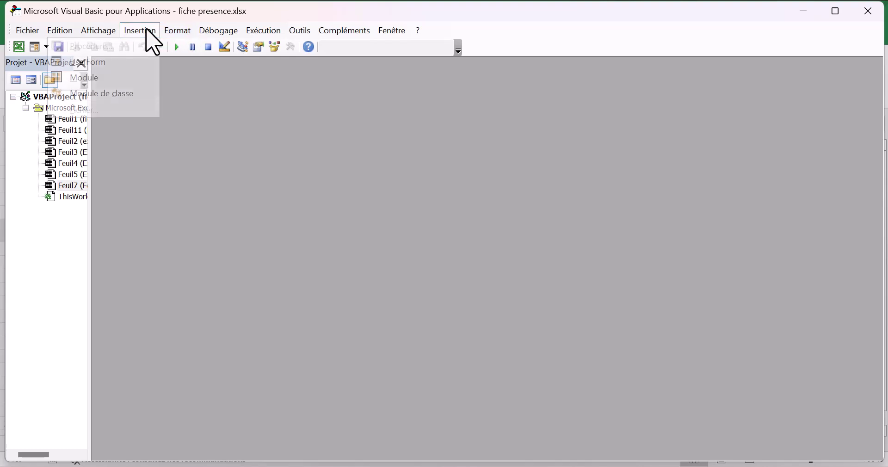
{"action": "left_click", "coordinate": [118, 78]}
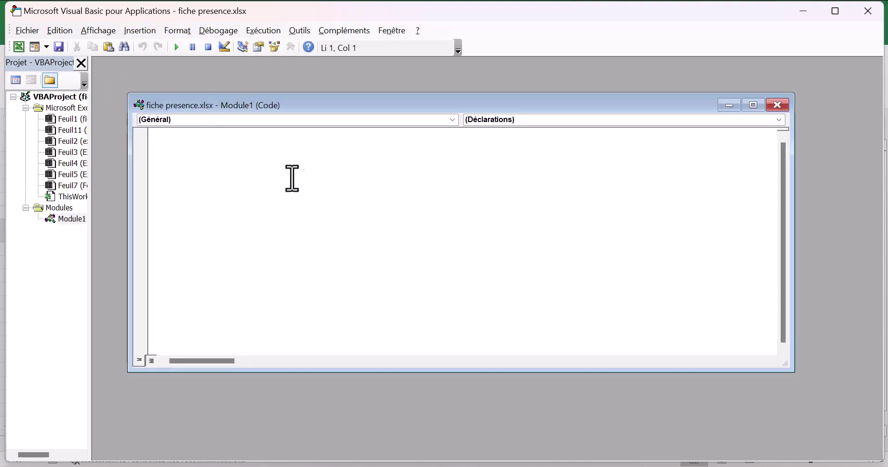
Step: Copy the whole horloge_numerique macro from horloge numerique.txt in Notepad and paste it into Module1 in the Visual Basic editor
{"action": "left_click", "coordinate": [601, 466]}
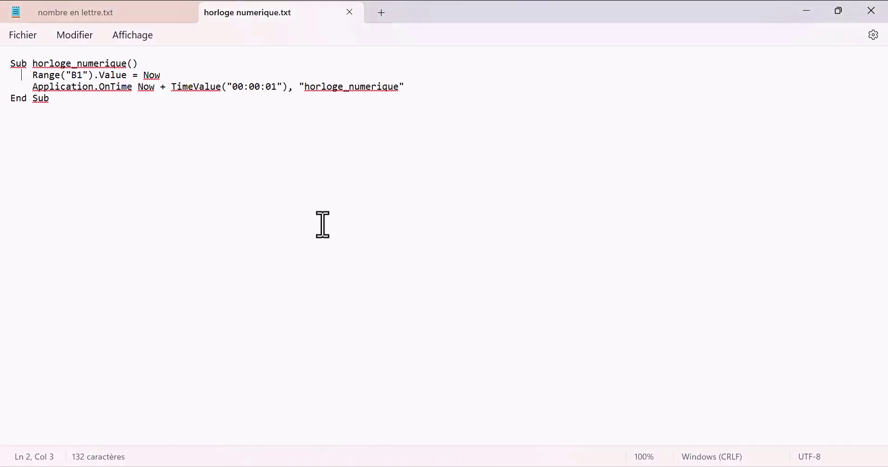
{"action": "left_click_drag", "start_coordinate": [74, 99], "coordinate": [2, 57]}
{"action": "key", "text": "ctrl+c"}
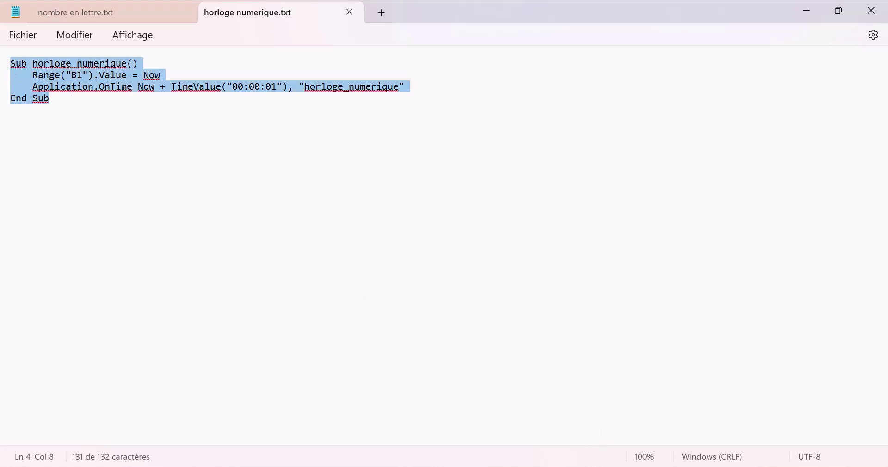
{"action": "left_click", "coordinate": [562, 466]}
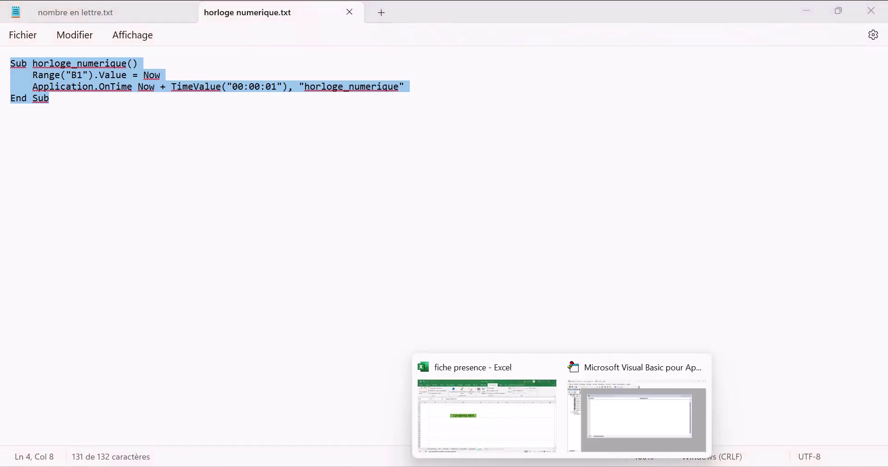
{"action": "left_click", "coordinate": [621, 453]}
{"action": "key", "text": "ctrl+v"}
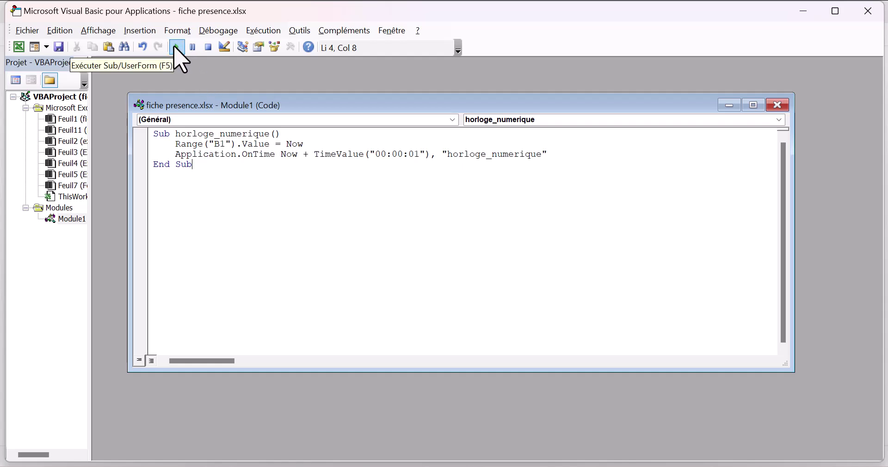
{"action": "left_click", "coordinate": [193, 47]}
{"action": "left_click", "coordinate": [451, 296]}
{"action": "left_click", "coordinate": [445, 294]}
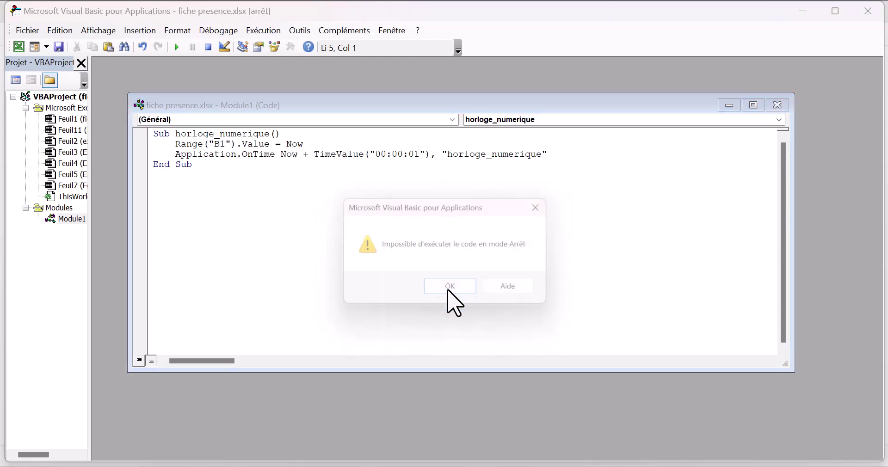
{"action": "left_click", "coordinate": [438, 298]}
{"action": "left_click", "coordinate": [176, 47]}
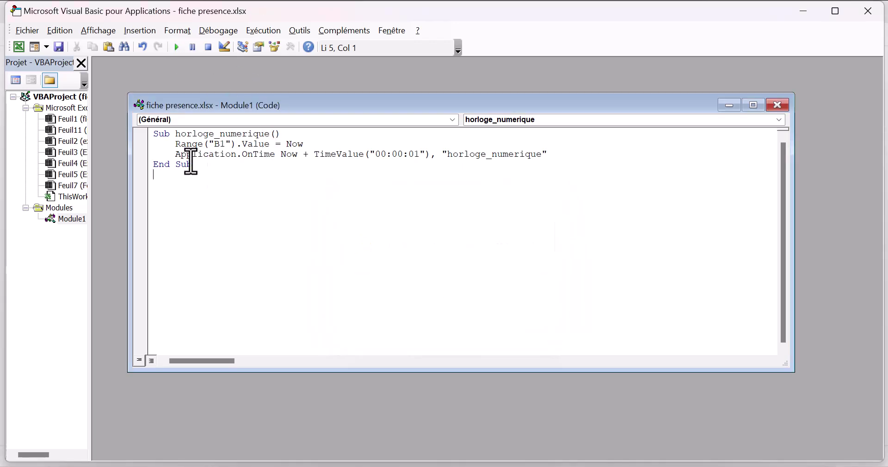
Step: Run the horloge_numerique macro from the Macros dialog
{"action": "left_click", "coordinate": [177, 48]}
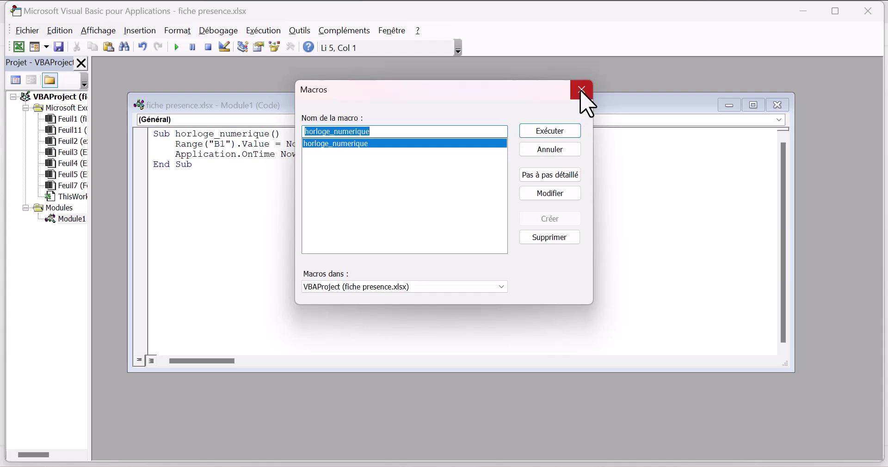
{"action": "left_click", "coordinate": [553, 134]}
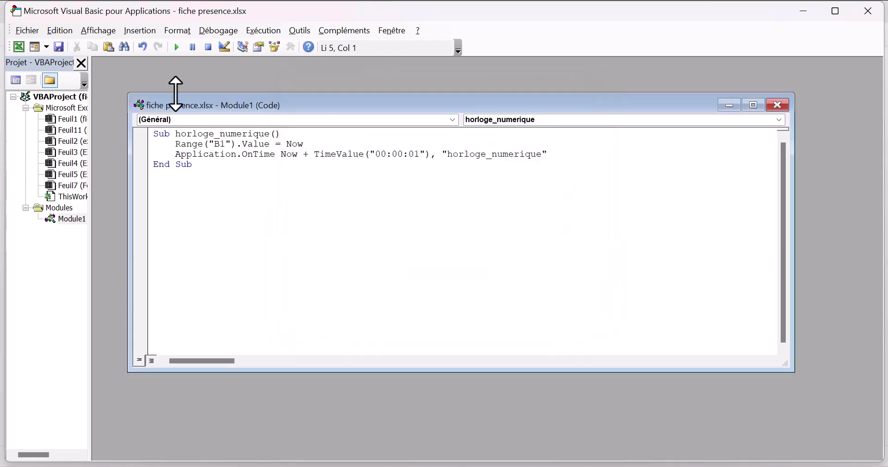
{"action": "left_click", "coordinate": [177, 48]}
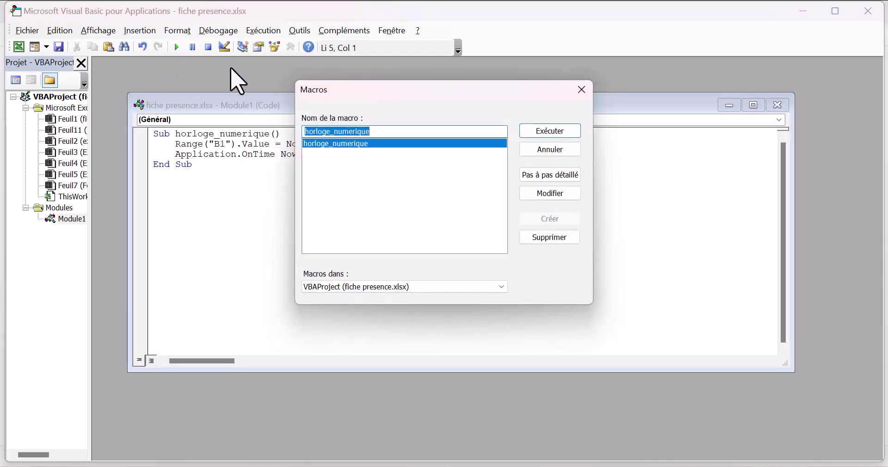
{"action": "left_click", "coordinate": [538, 131]}
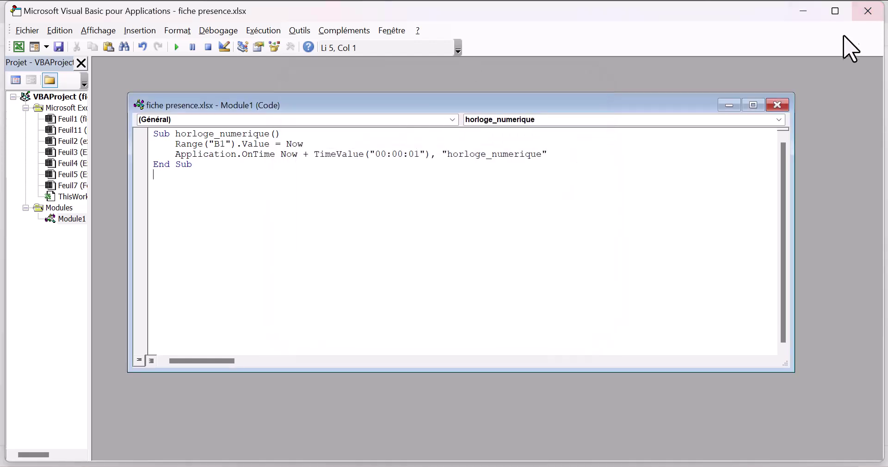
Step: Save the workbook from the Visual Basic editor and close the editor to return to the sheet
{"action": "left_click", "coordinate": [58, 47]}
{"action": "left_click", "coordinate": [276, 315]}
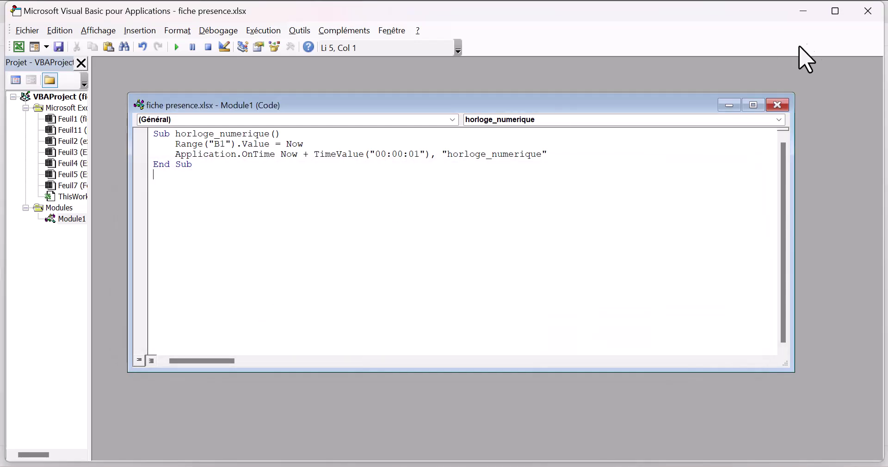
{"action": "left_click", "coordinate": [868, 12]}
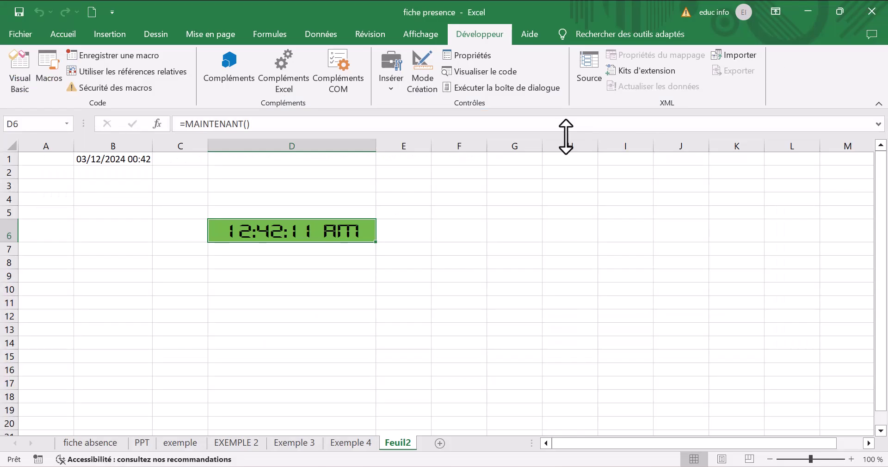
Step: Examine whether the clock in D6 and the time in B1 update every second
{"action": "left_click", "coordinate": [281, 265]}
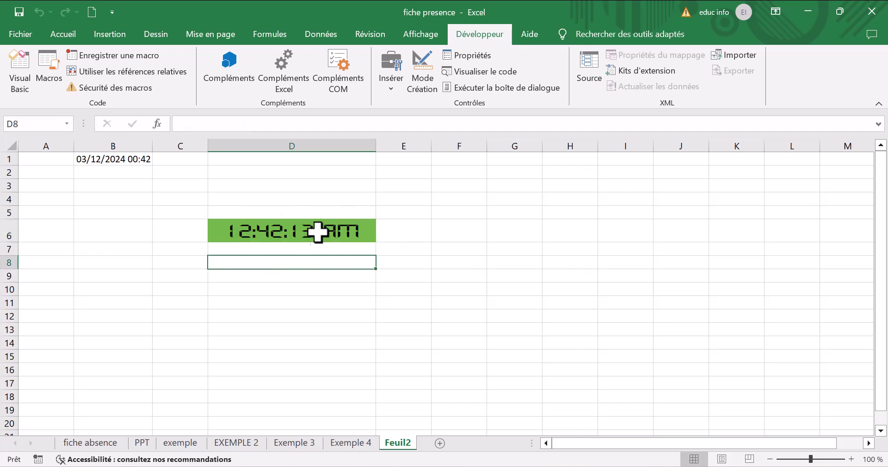
{"action": "left_click", "coordinate": [252, 228]}
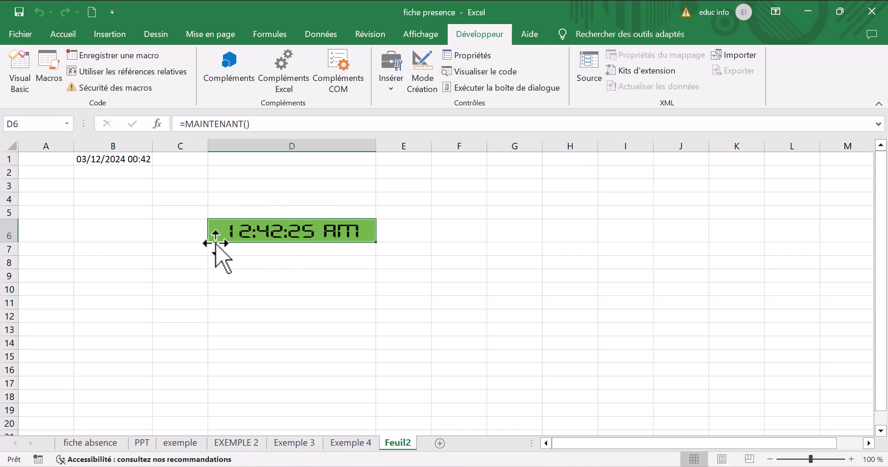
{"action": "left_click", "coordinate": [396, 264]}
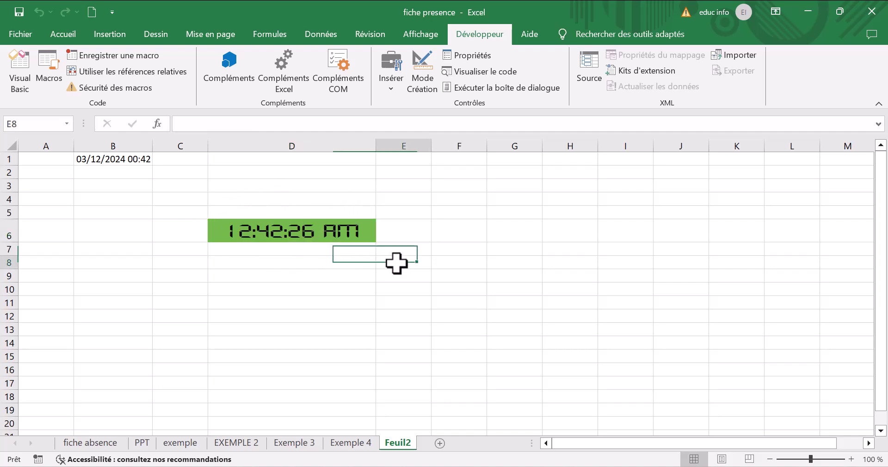
{"action": "left_click", "coordinate": [296, 234]}
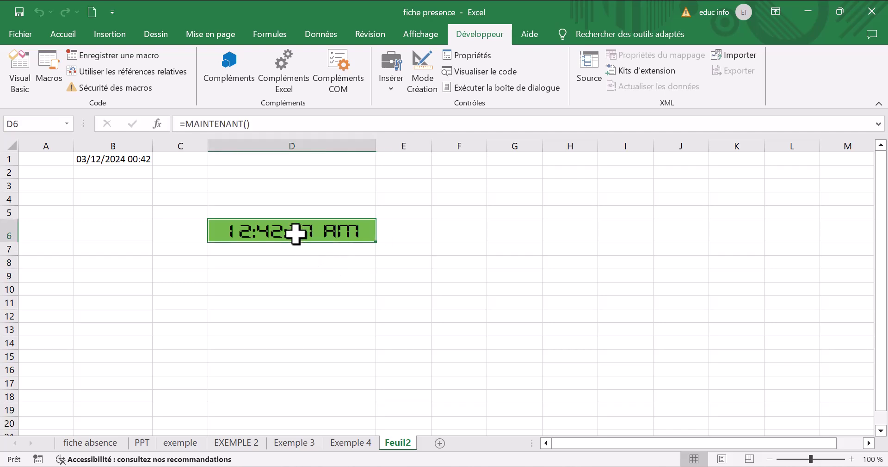
{"action": "left_click", "coordinate": [118, 157]}
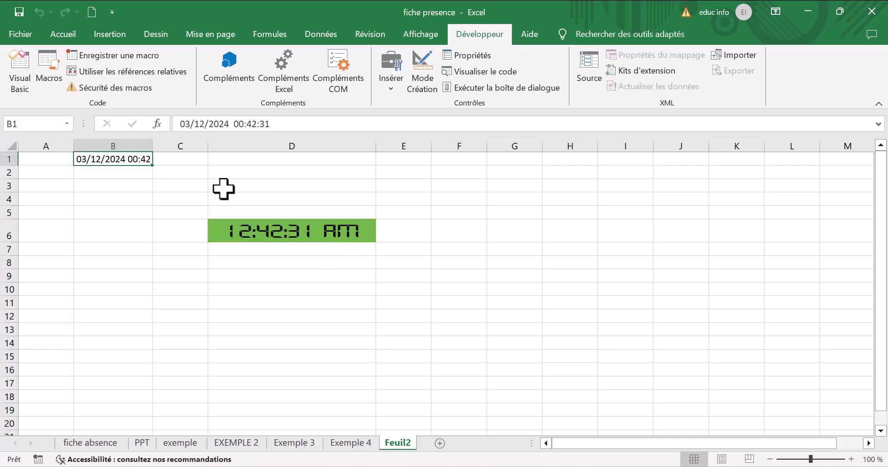
{"action": "left_click", "coordinate": [267, 227]}
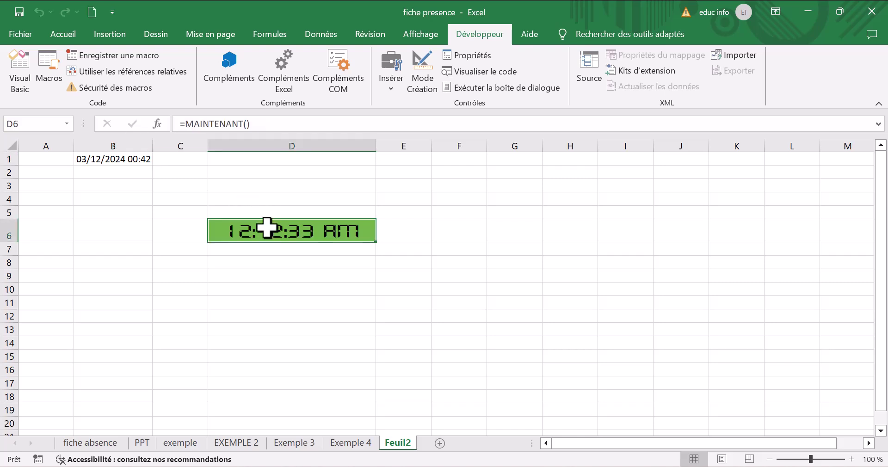
Step: Try to clear the date and time from cell B1 on Feuil2
{"action": "left_click", "coordinate": [144, 160]}
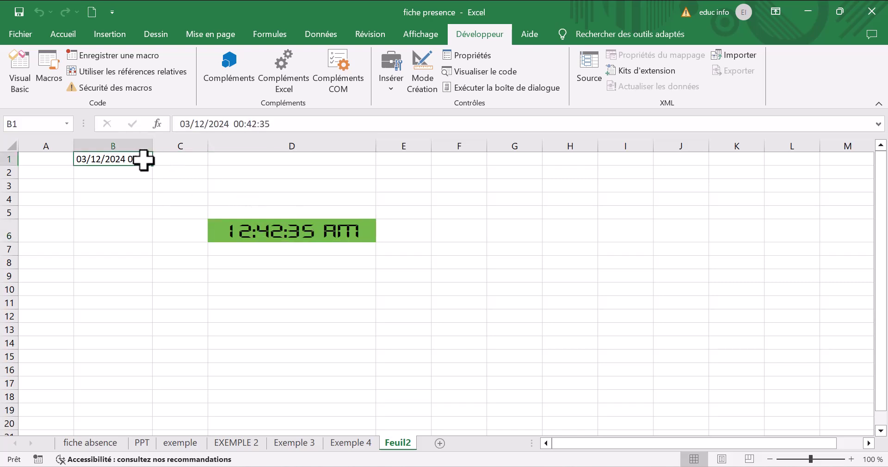
{"action": "key", "text": "BackSpace"}
{"action": "left_click", "coordinate": [217, 174]}
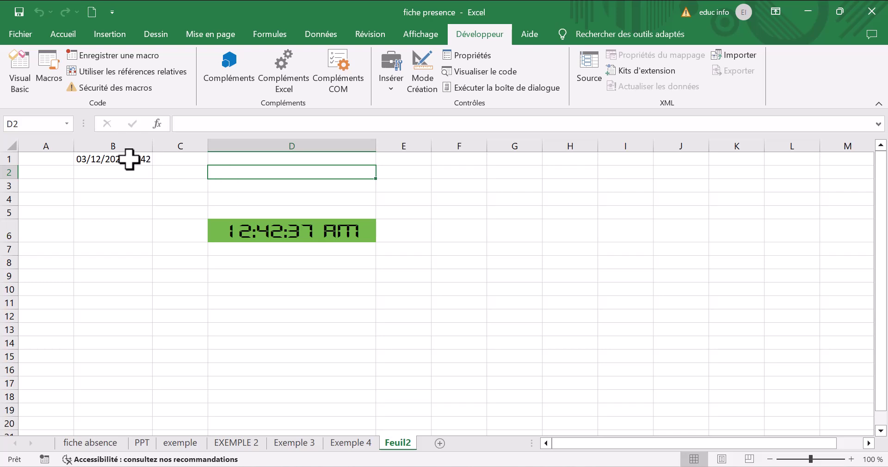
Step: Add a new worksheet after Feuil2
{"action": "left_click", "coordinate": [288, 225]}
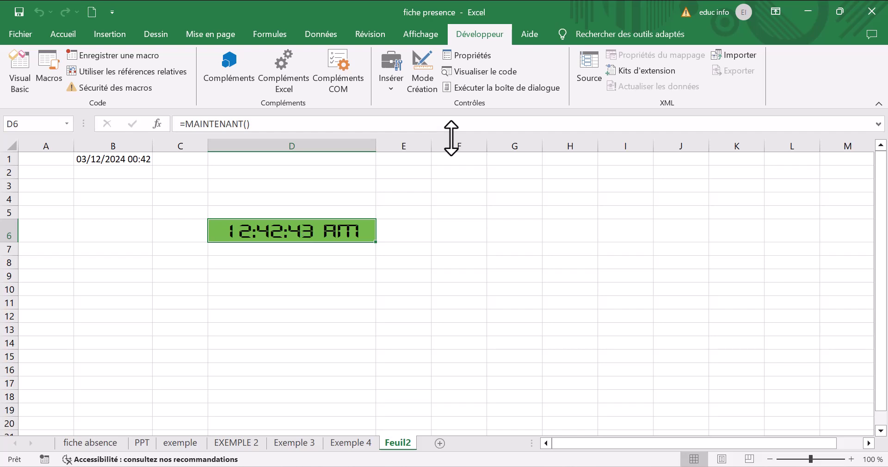
{"action": "left_click", "coordinate": [468, 276]}
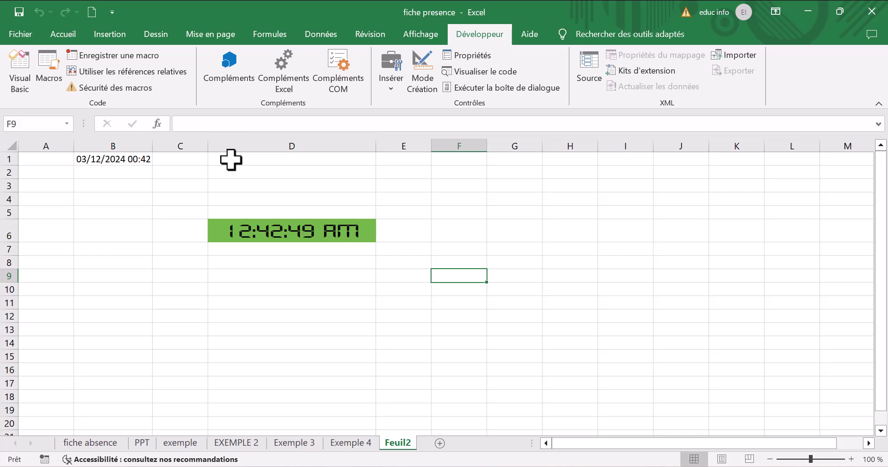
{"action": "left_click", "coordinate": [63, 34]}
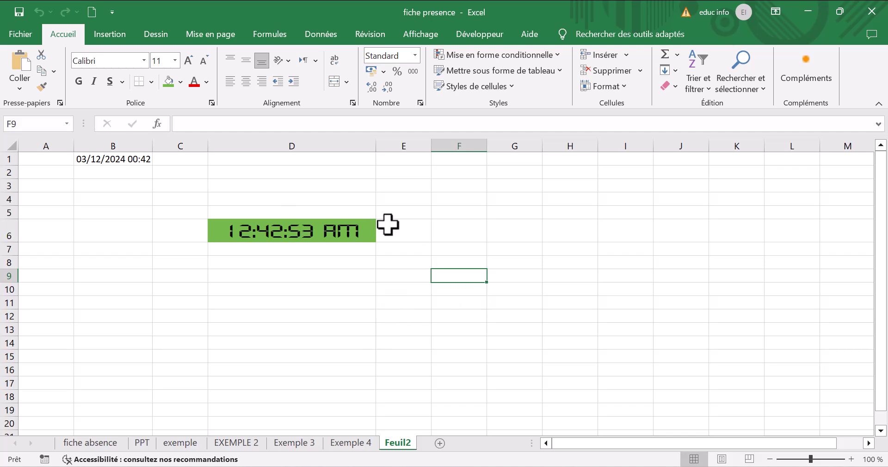
{"action": "left_click", "coordinate": [445, 444]}
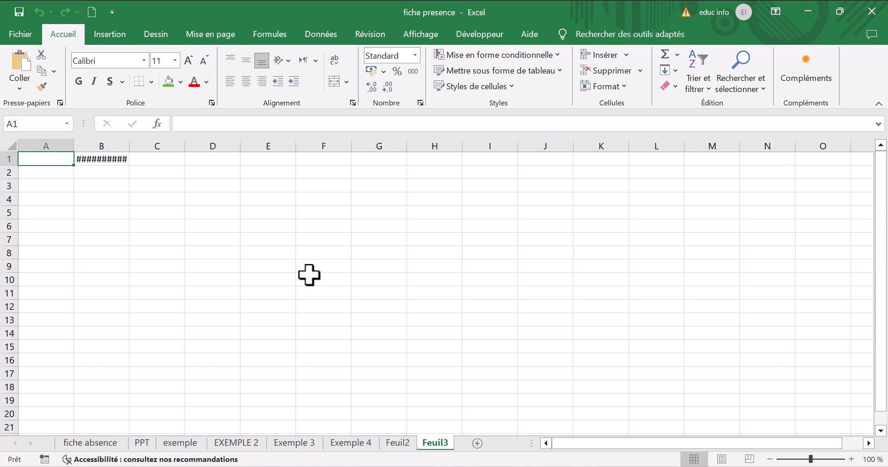
Step: Return to Feuil2 and examine the formula and font of the clock in D6
{"action": "left_click", "coordinate": [398, 444]}
{"action": "left_click", "coordinate": [350, 267]}
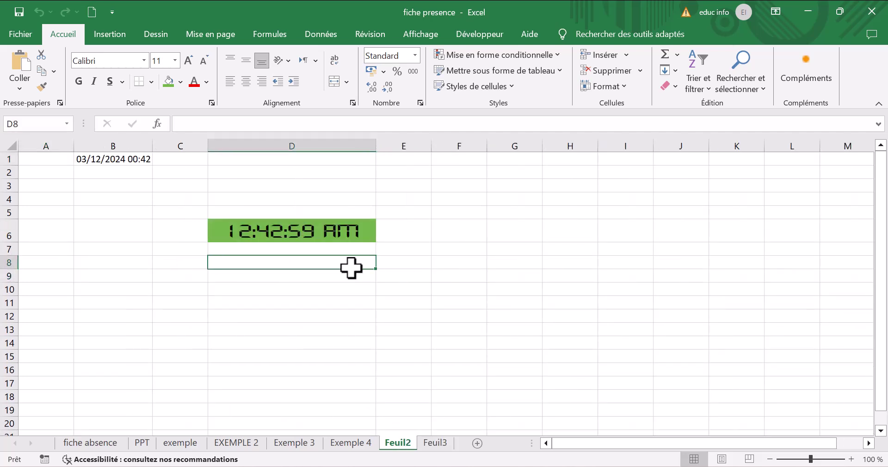
{"action": "left_click", "coordinate": [368, 209]}
{"action": "left_click", "coordinate": [371, 227]}
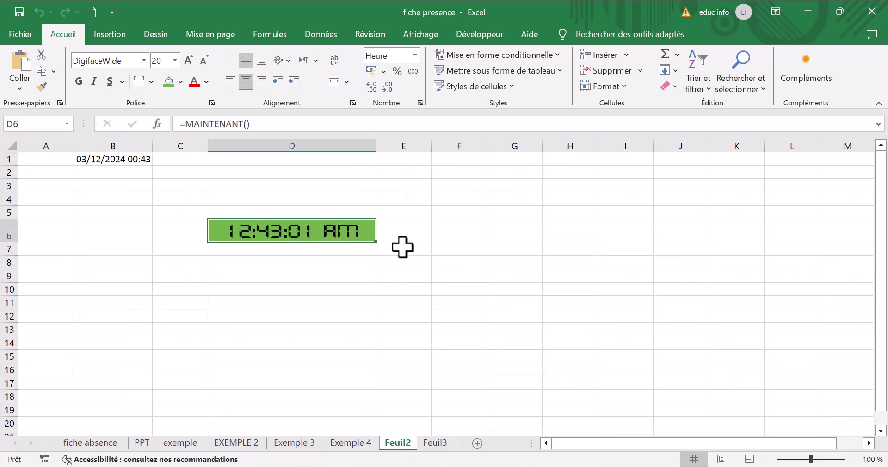
{"action": "left_click", "coordinate": [411, 264]}
Step: On Feuil3, widen column B to fit the date and time and set B1's font to DigifaceWide
{"action": "left_click", "coordinate": [437, 444]}
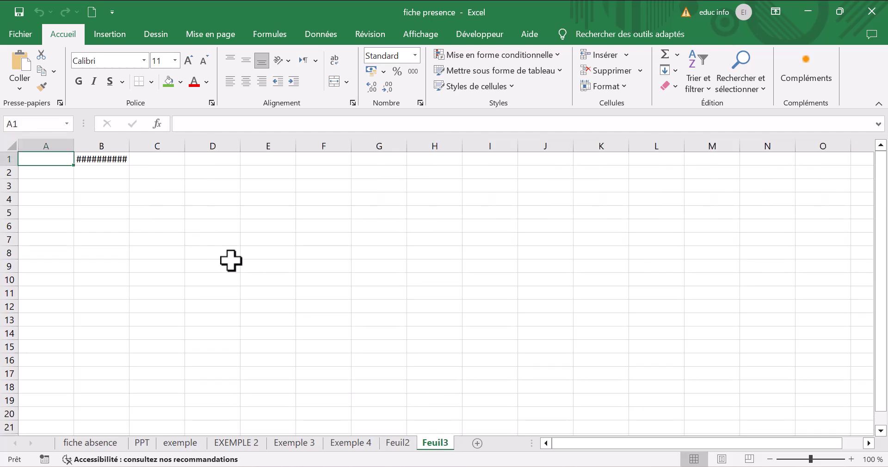
{"action": "left_click_drag", "start_coordinate": [129, 146], "coordinate": [155, 146]}
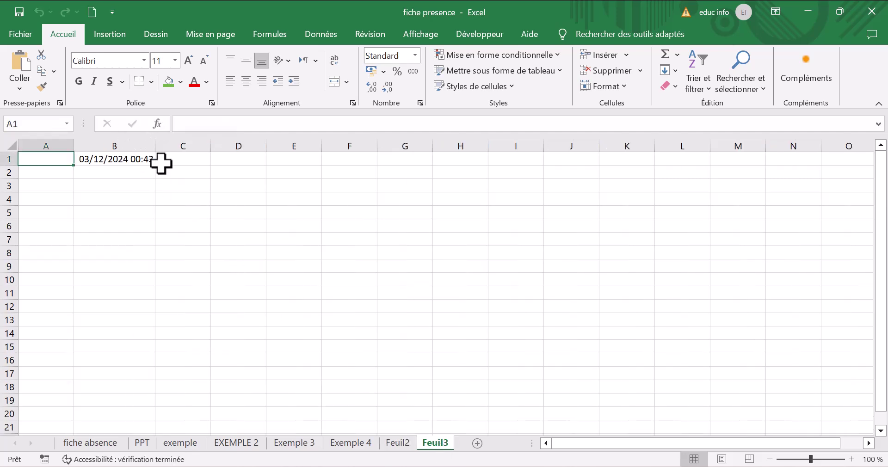
{"action": "left_click", "coordinate": [138, 159]}
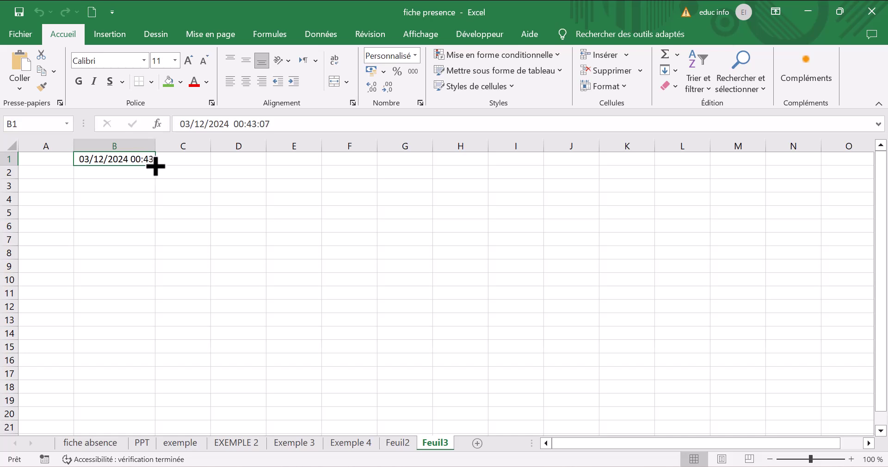
{"action": "left_click", "coordinate": [122, 60]}
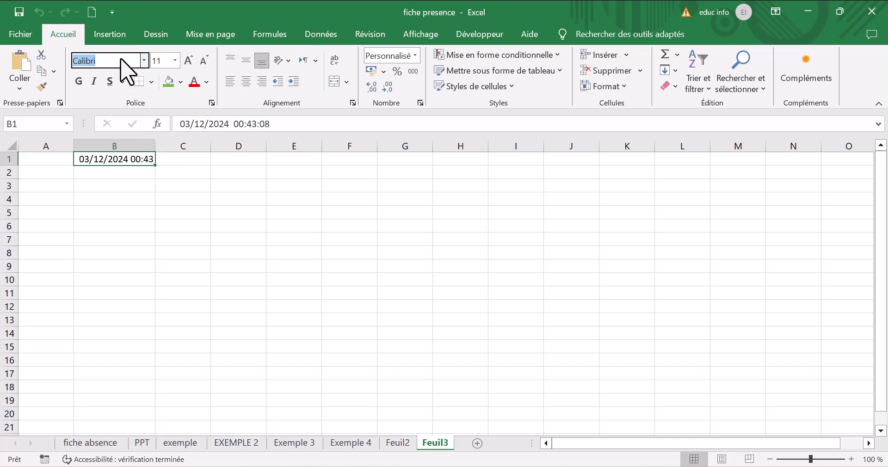
{"action": "key", "text": "Return"}
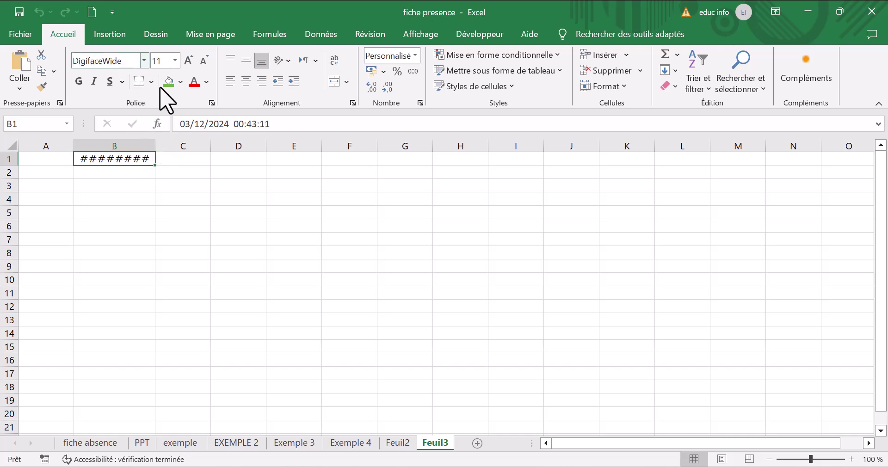
Step: Widen column B further, make row 1 taller, and center B1's content horizontally
{"action": "left_click_drag", "start_coordinate": [156, 147], "coordinate": [181, 147]}
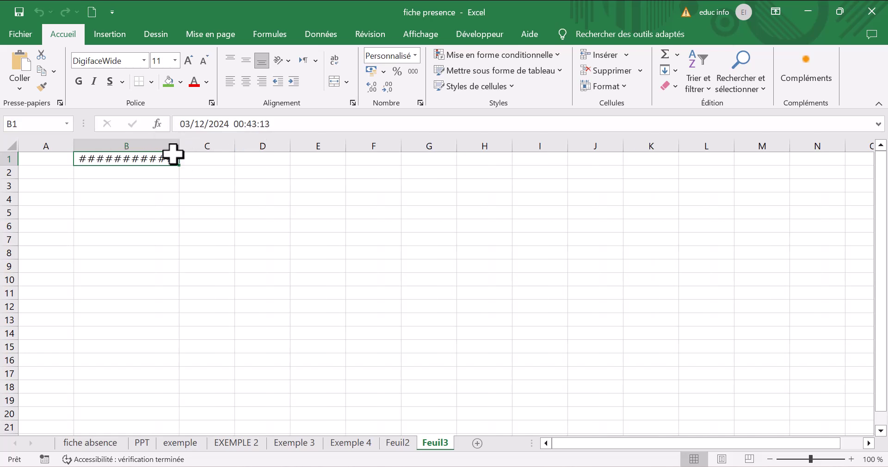
{"action": "left_click_drag", "start_coordinate": [8, 166], "coordinate": [16, 179]}
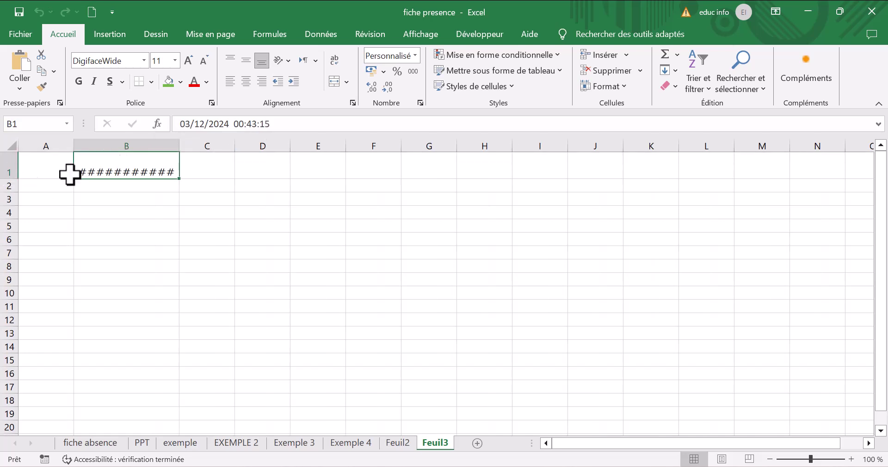
{"action": "left_click_drag", "start_coordinate": [180, 142], "coordinate": [212, 143]}
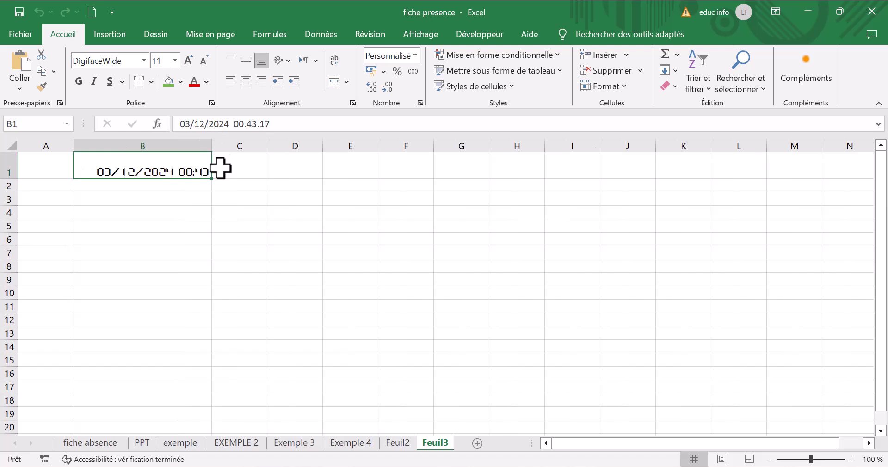
{"action": "left_click", "coordinate": [161, 194]}
{"action": "left_click", "coordinate": [158, 174]}
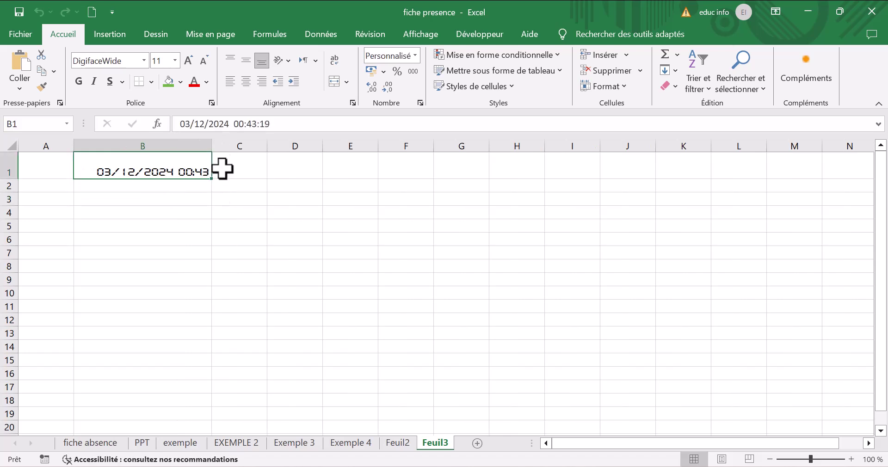
{"action": "left_click", "coordinate": [246, 81]}
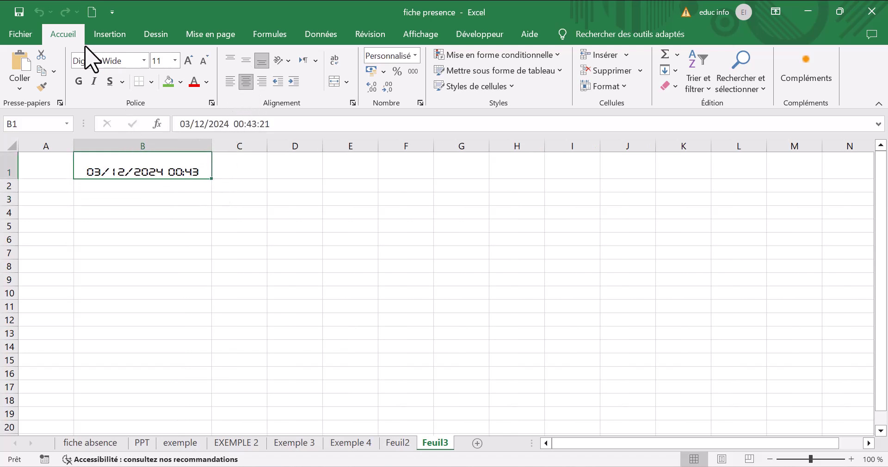
Step: Run the horloge_numerique macro again from the Visual Basic editor and close the editor to return to Feuil3
{"action": "left_click", "coordinate": [468, 33]}
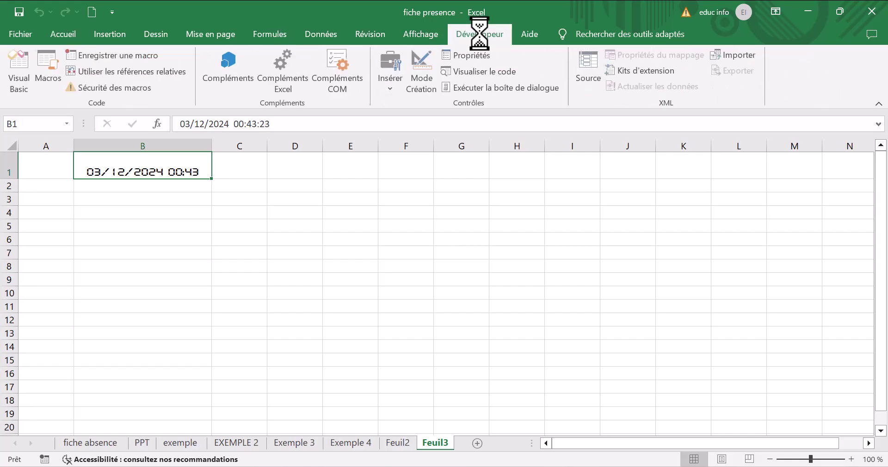
{"action": "left_click", "coordinate": [19, 69]}
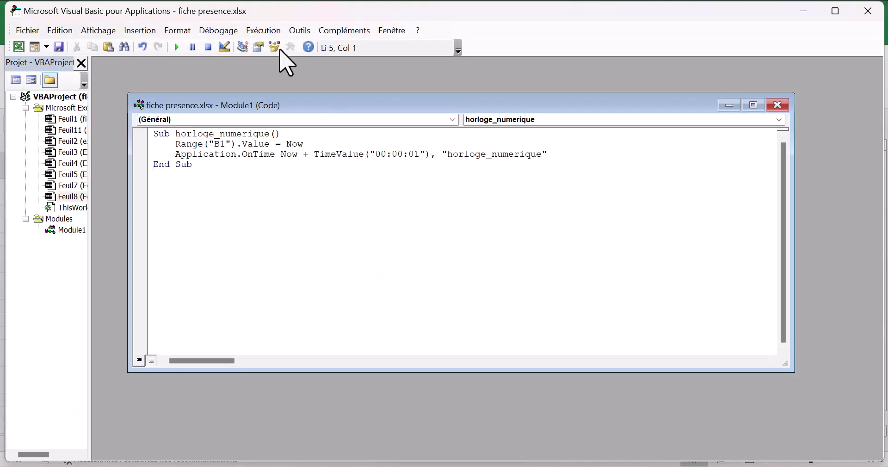
{"action": "left_click", "coordinate": [176, 47]}
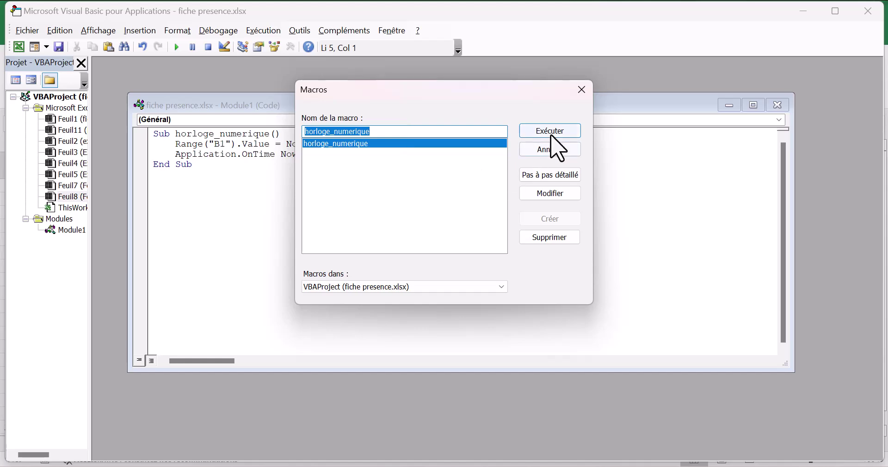
{"action": "left_click", "coordinate": [548, 135]}
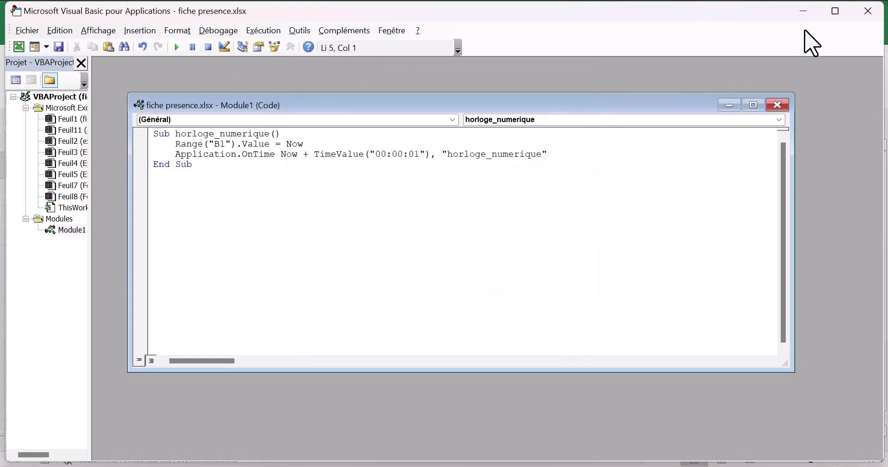
{"action": "left_click", "coordinate": [869, 11]}
{"action": "left_click", "coordinate": [260, 186]}
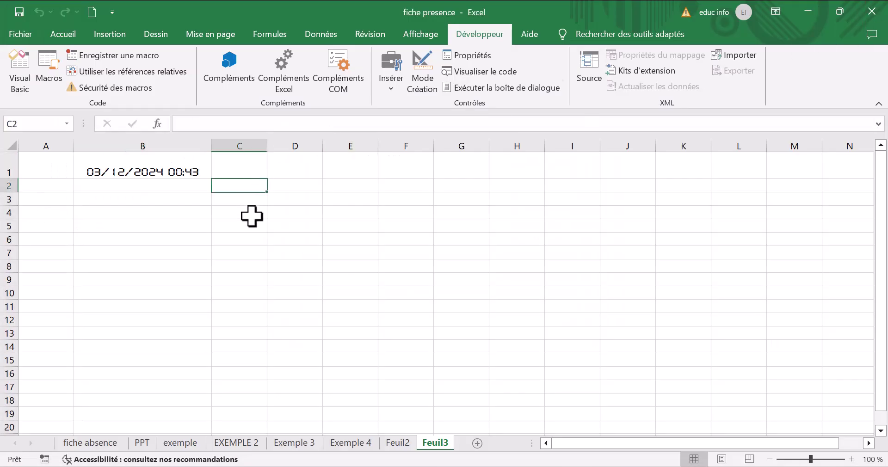
Step: Increase B1's font size to 12 and fill the cell with green
{"action": "left_click", "coordinate": [174, 172]}
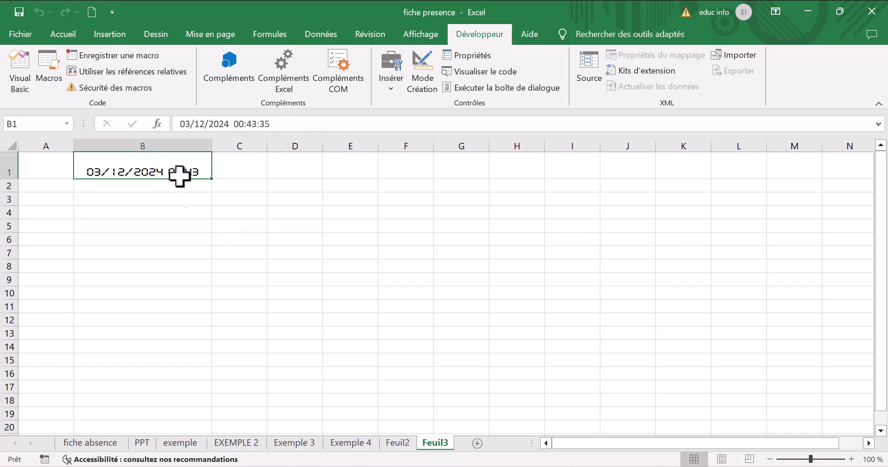
{"action": "left_click", "coordinate": [111, 36]}
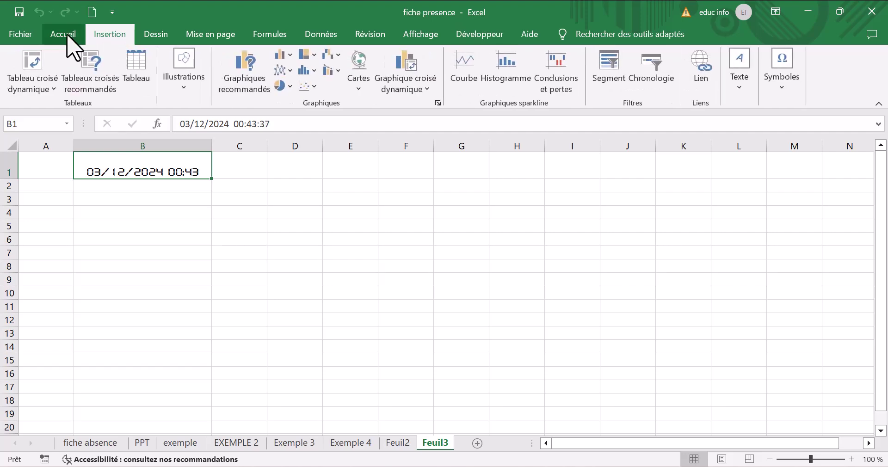
{"action": "left_click", "coordinate": [67, 36]}
{"action": "left_click", "coordinate": [189, 61]}
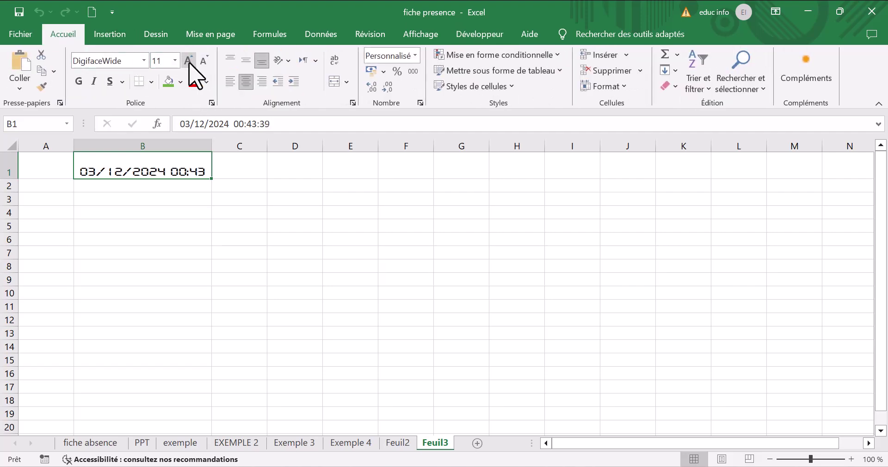
{"action": "left_click", "coordinate": [167, 82]}
{"action": "left_click", "coordinate": [217, 225]}
Step: Format B1 with the Heure category, using the 1:30:55 PM type
{"action": "left_click", "coordinate": [161, 163]}
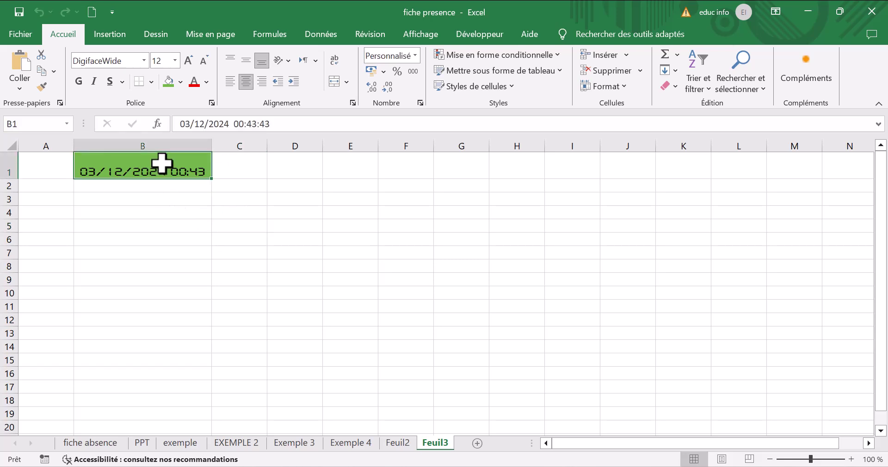
{"action": "right_click", "coordinate": [129, 168]}
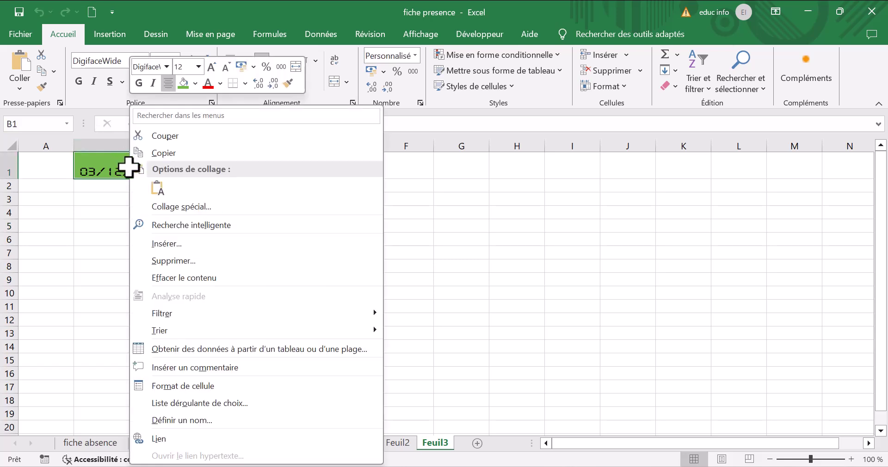
{"action": "left_click", "coordinate": [206, 386]}
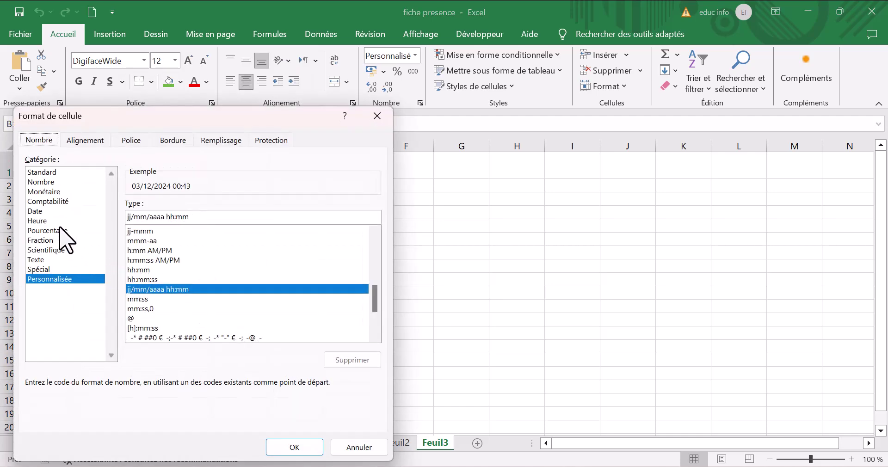
{"action": "left_click", "coordinate": [56, 222]}
{"action": "left_click", "coordinate": [170, 255]}
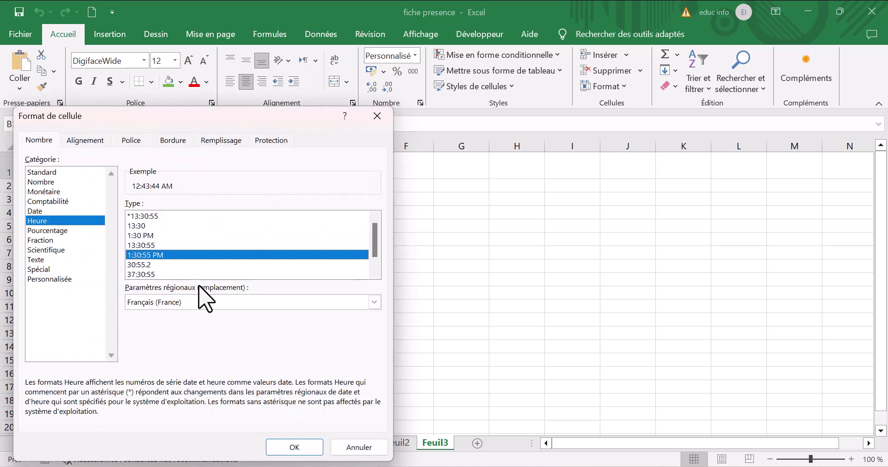
{"action": "left_click", "coordinate": [291, 447]}
{"action": "left_click", "coordinate": [264, 306]}
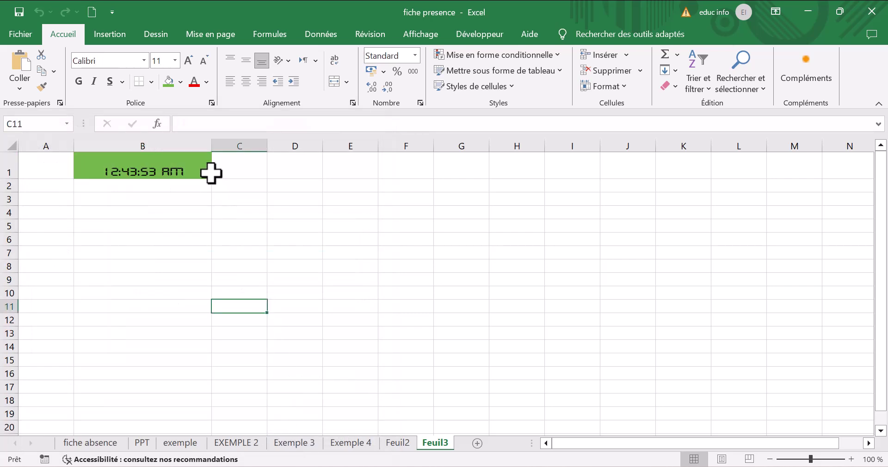
Step: Increase the height of row 1 and center B1's time vertically in the cell
{"action": "left_click", "coordinate": [118, 166]}
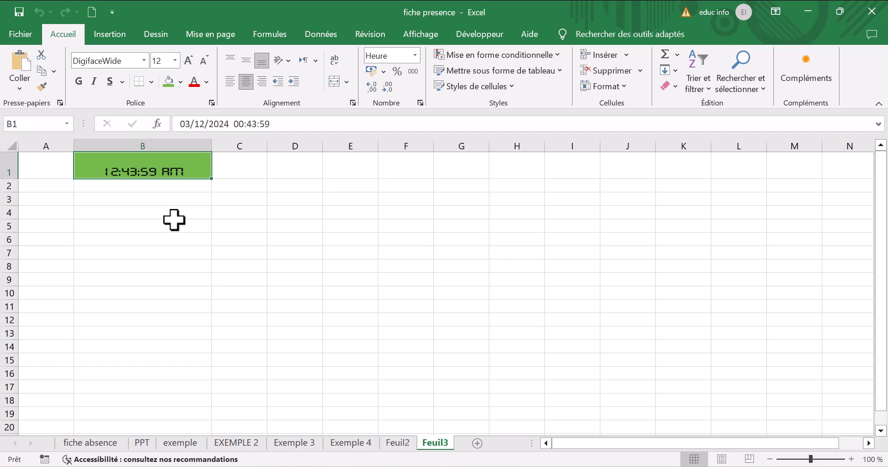
{"action": "left_click_drag", "start_coordinate": [16, 179], "coordinate": [13, 193]}
{"action": "left_click", "coordinate": [123, 238]}
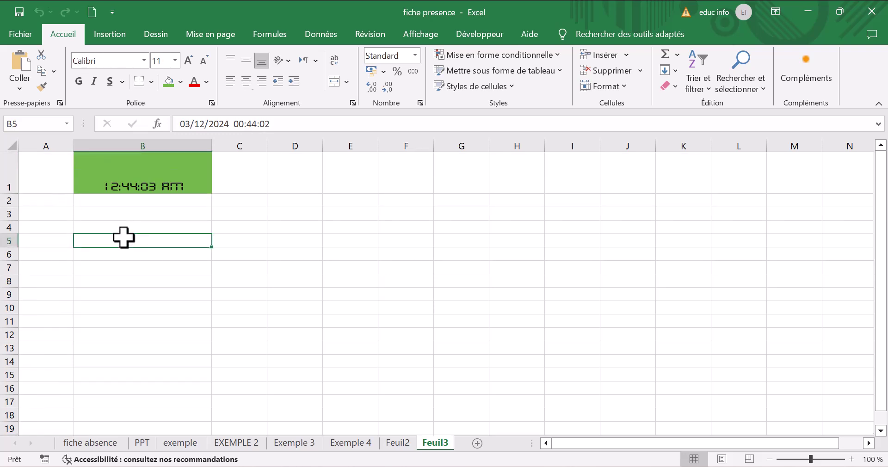
{"action": "left_click", "coordinate": [179, 166]}
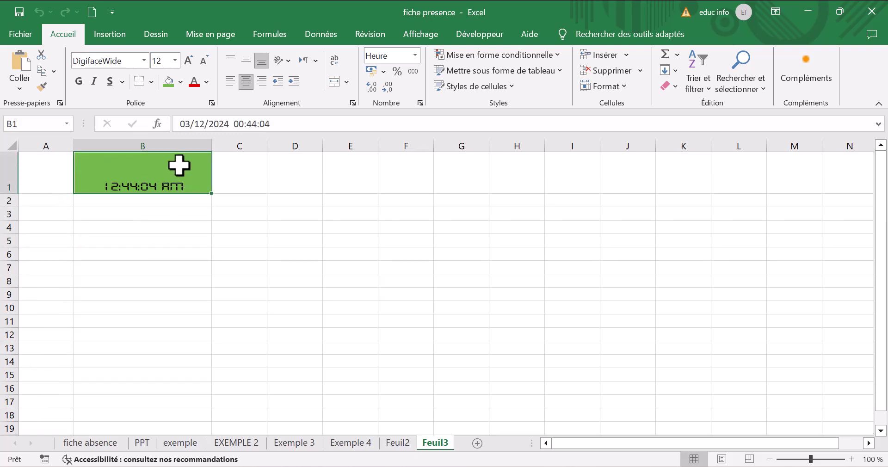
{"action": "left_click", "coordinate": [246, 60]}
{"action": "left_click", "coordinate": [246, 205]}
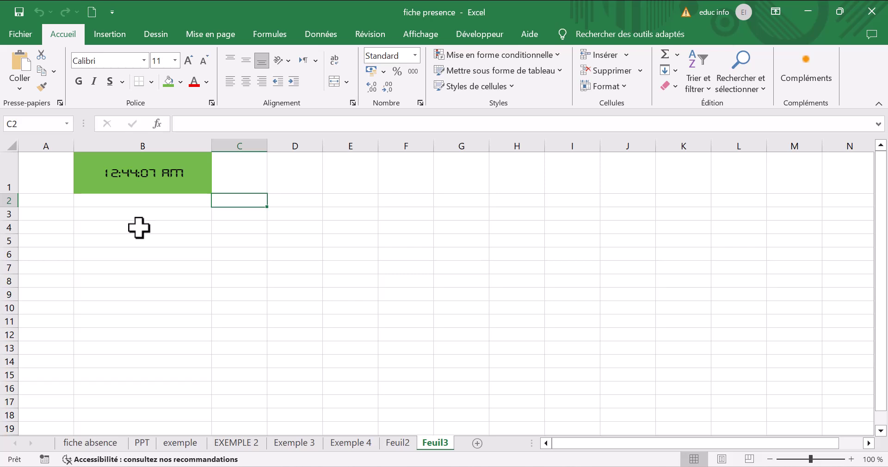
{"action": "left_click", "coordinate": [325, 241]}
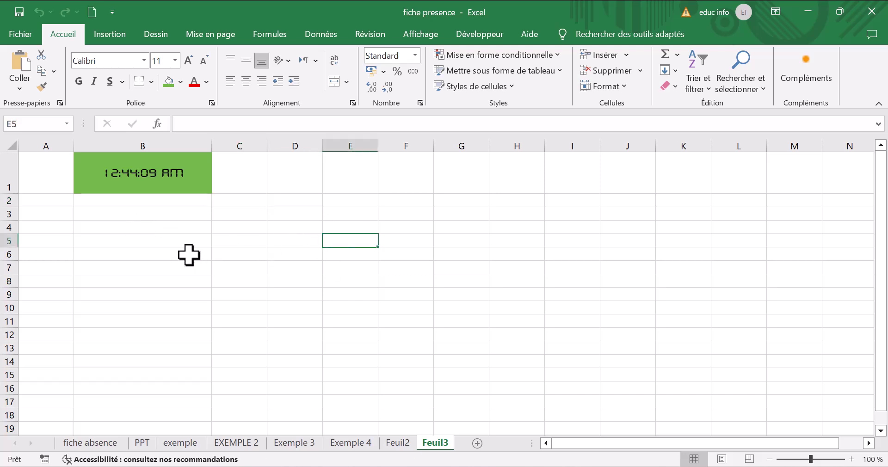